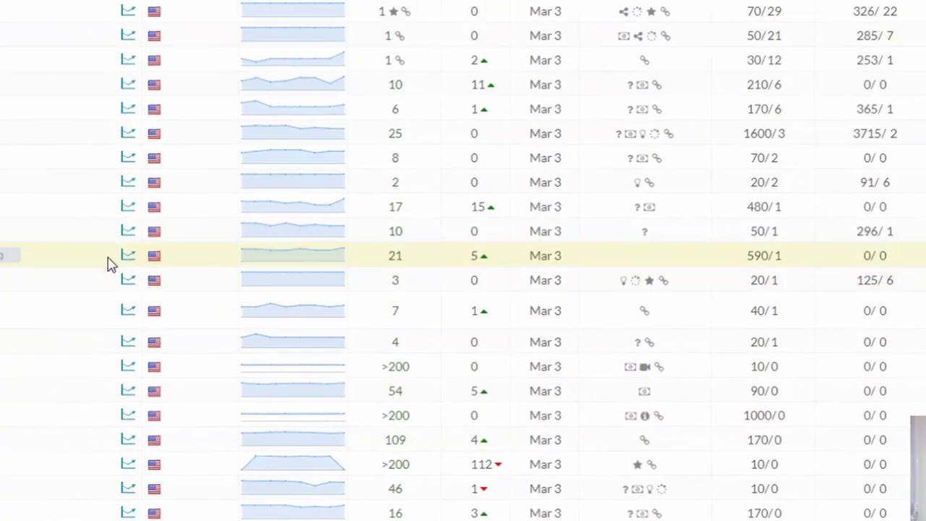
Step: Go to Keyword Ideas and show the 33 phrase-matched ideas for 'seo software'
scroll(145, 232, "down", 7)
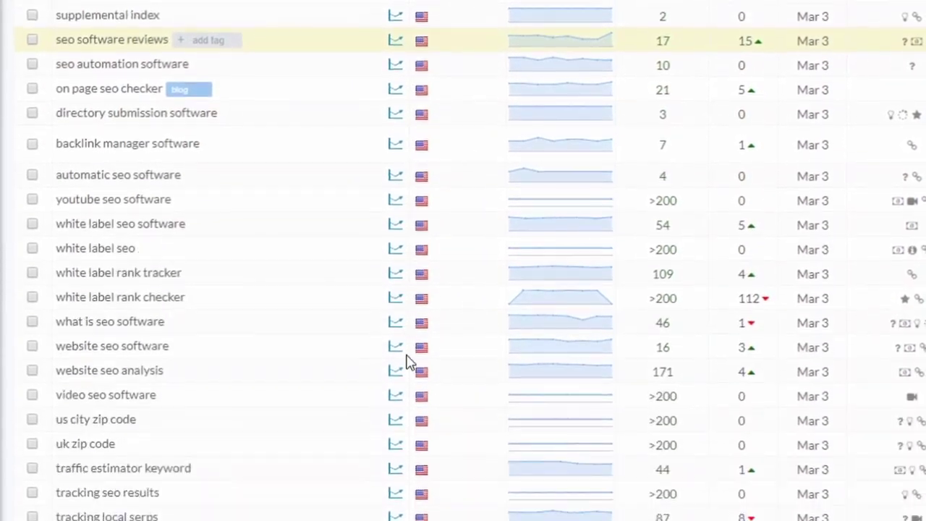
scroll(419, 391, "down", 1)
scroll(498, 428, "up", 8)
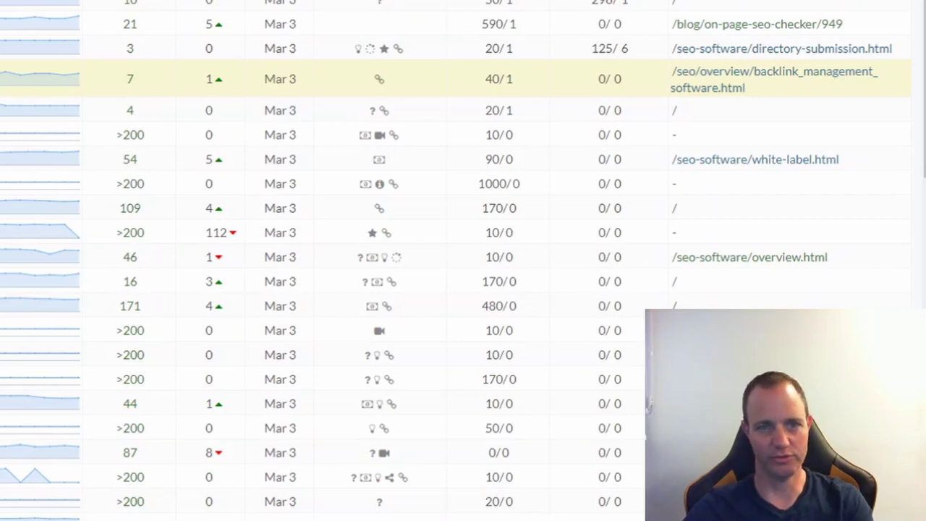
scroll(463, 260, "up", 1)
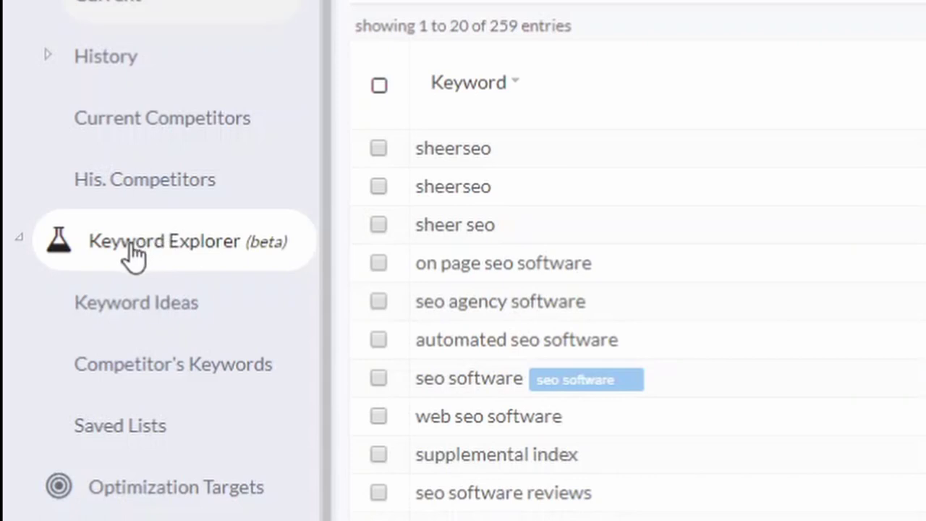
left_click(142, 318)
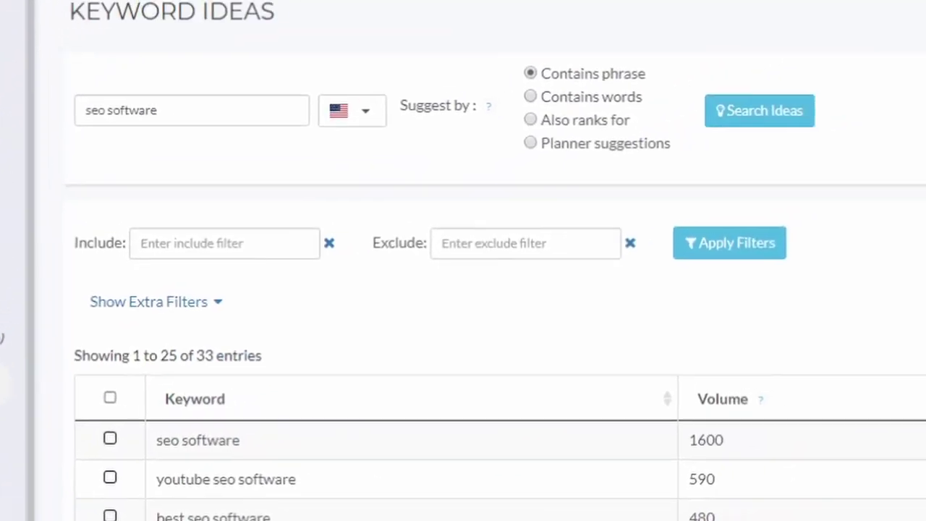
left_click(180, 121)
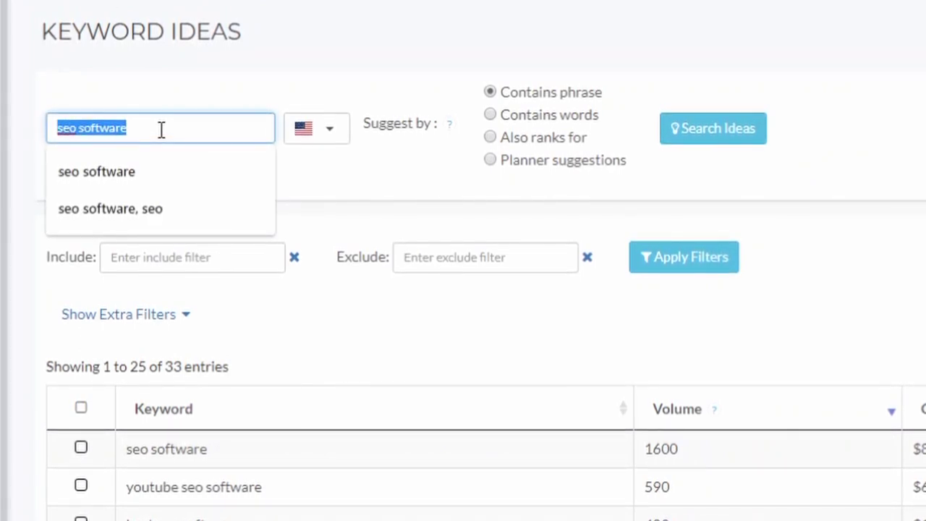
left_click(378, 86)
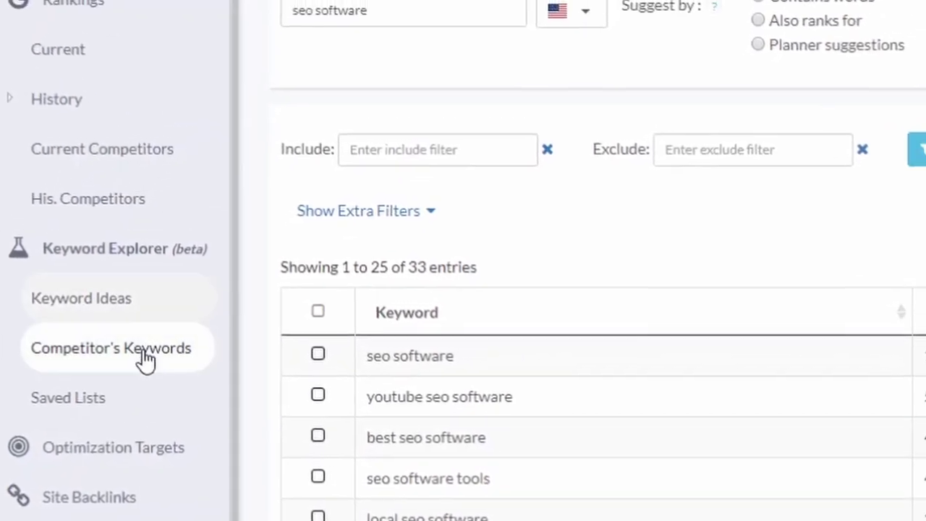
left_click(145, 359)
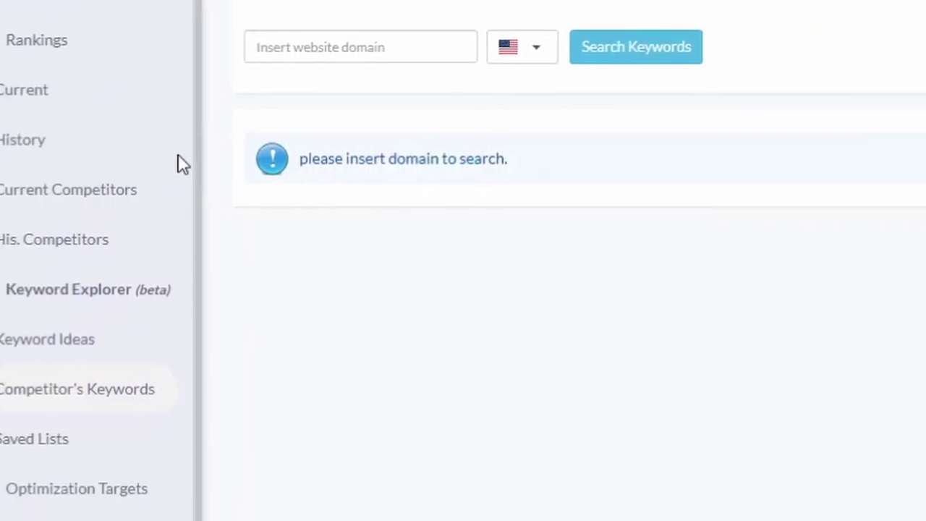
left_click(129, 302)
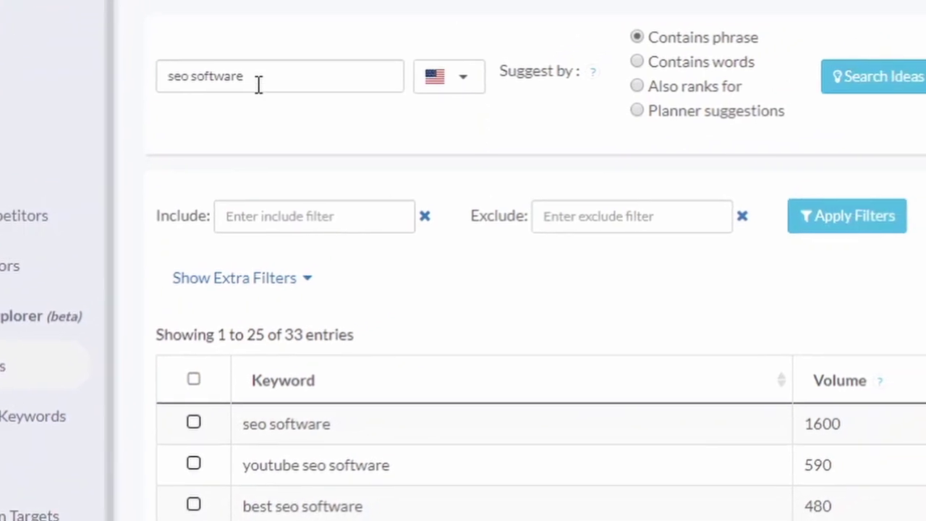
left_click(360, 38)
type(", ")
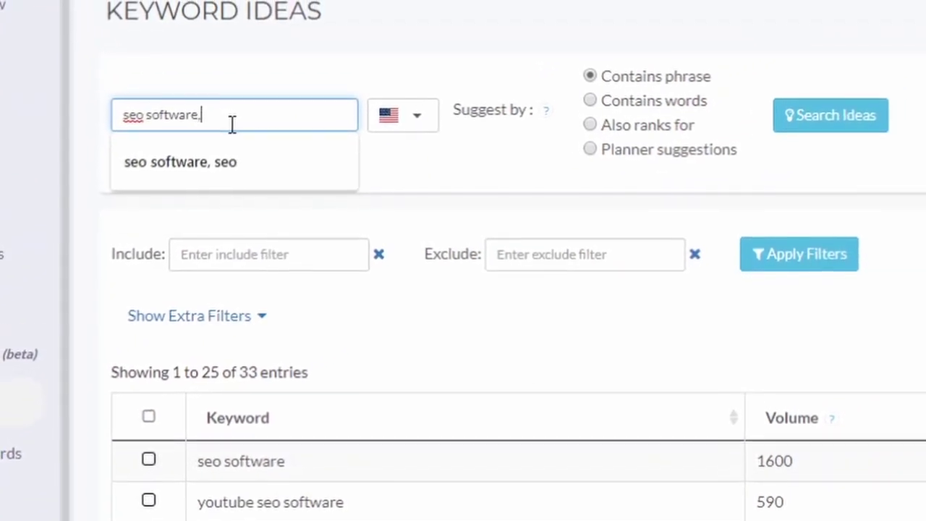
type("seo")
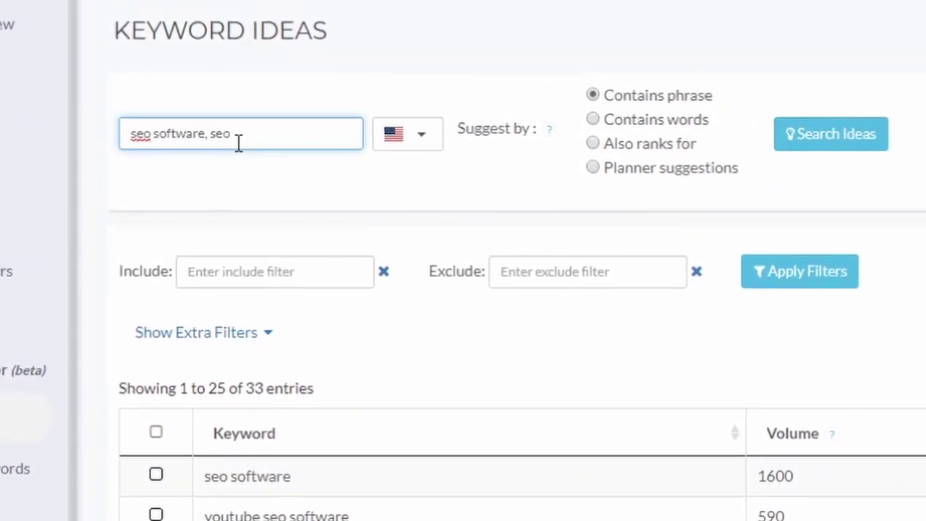
key("BackSpace")
key("BackSpace")
key("BackSpace")
key("BackSpace")
key("BackSpace")
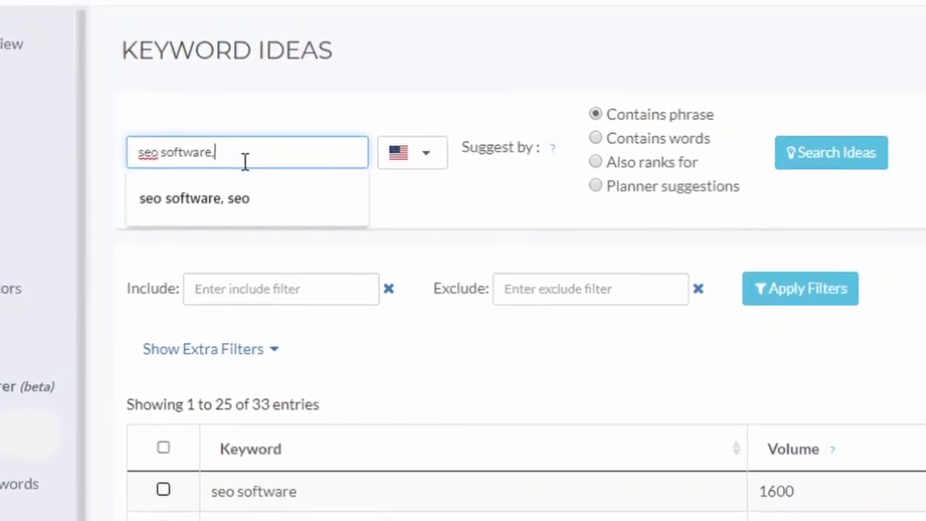
left_click(343, 93)
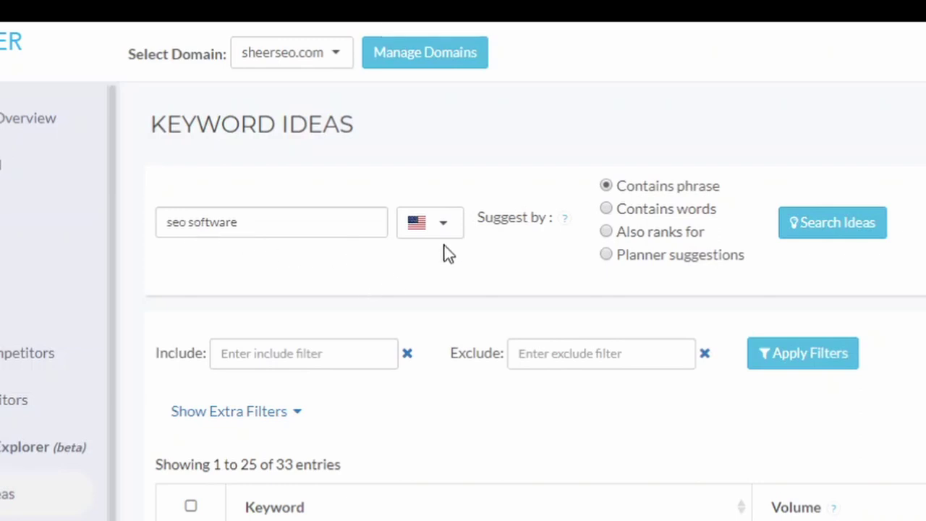
Step: Switch Suggest by to 'Also ranks for' and rerun the search, listing 5,098 ideas
left_click(811, 218)
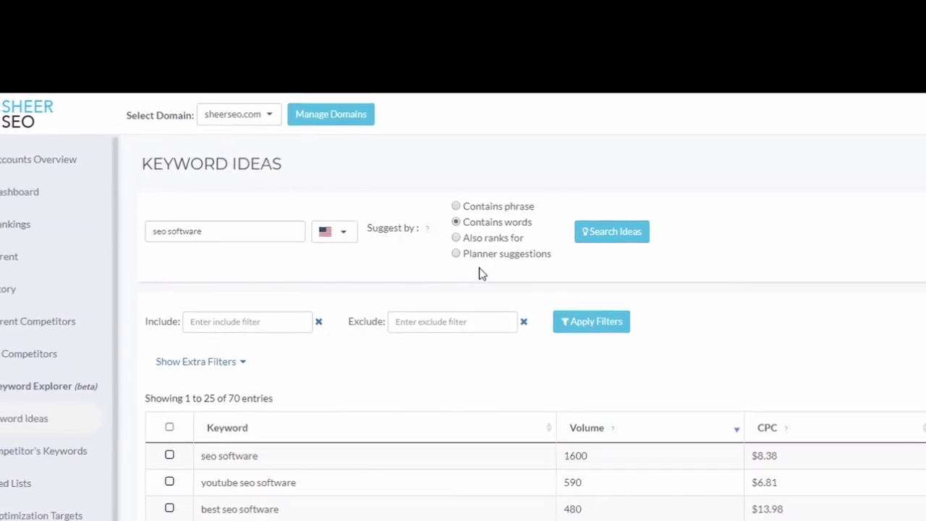
left_click(456, 239)
left_click(610, 236)
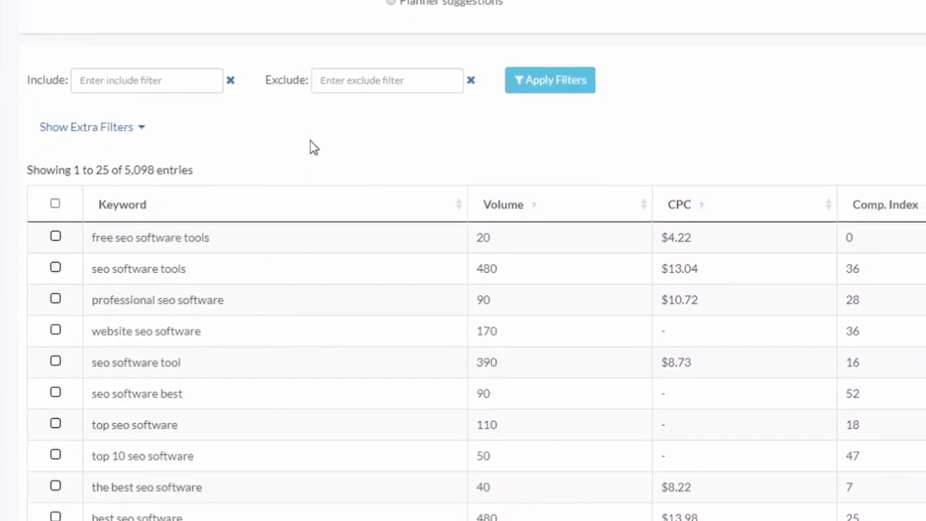
left_click(138, 127)
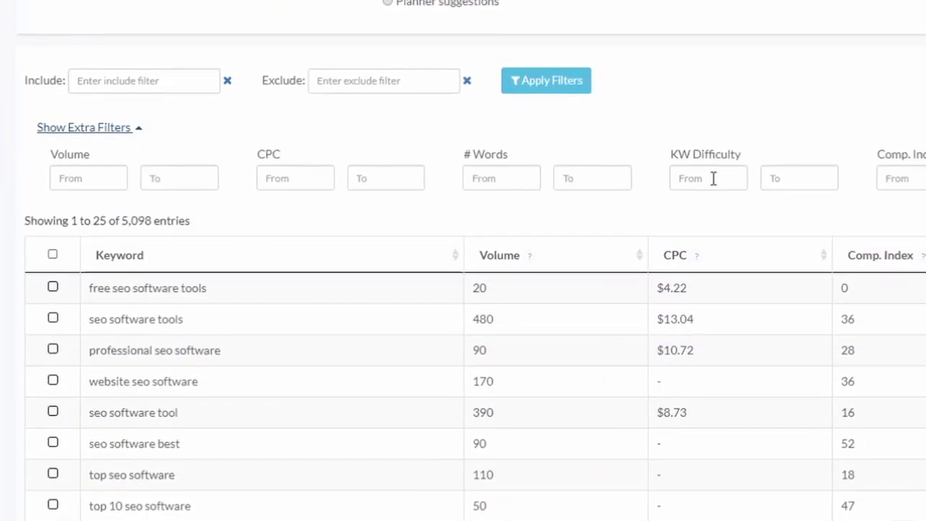
left_click(98, 130)
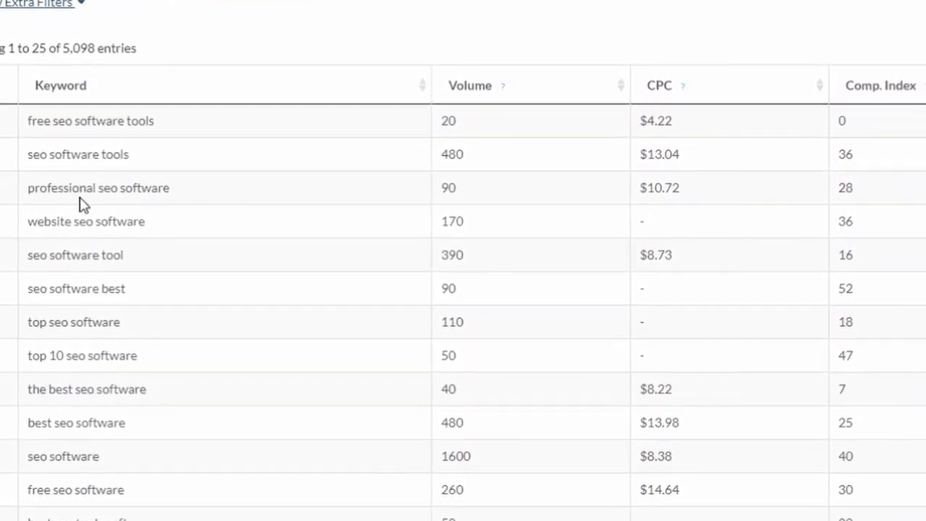
scroll(136, 394, "down", 3)
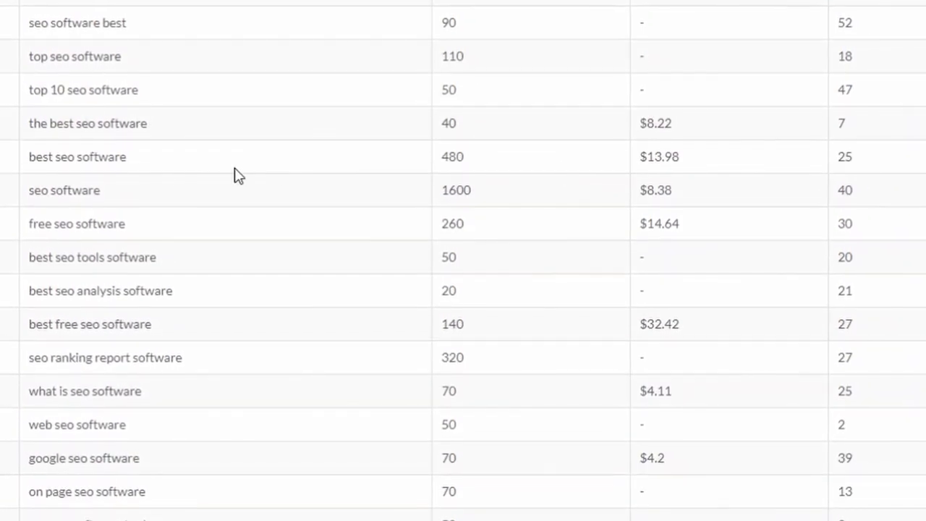
scroll(243, 45, "up", 3)
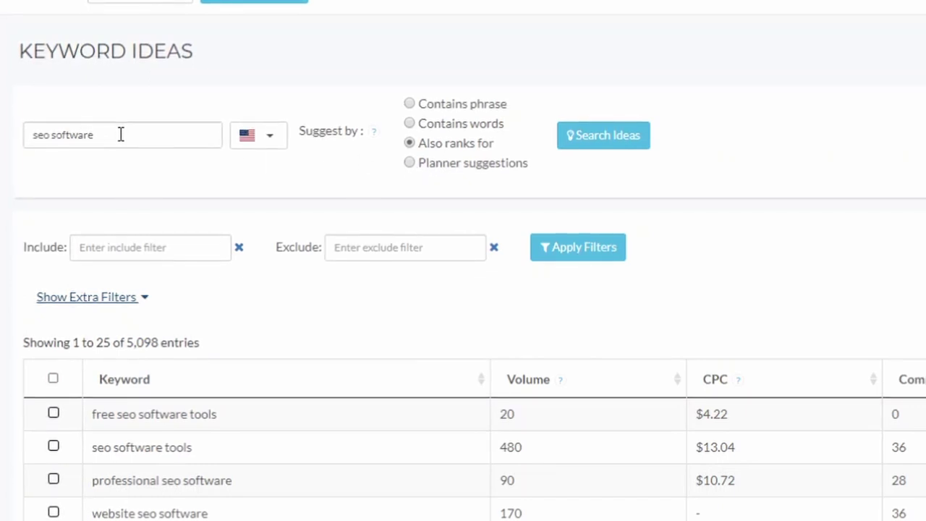
Step: Shorten the seed keyword from 'seo software' to 'seo' and search for ideas
left_click_drag(120, 134, 63, 162)
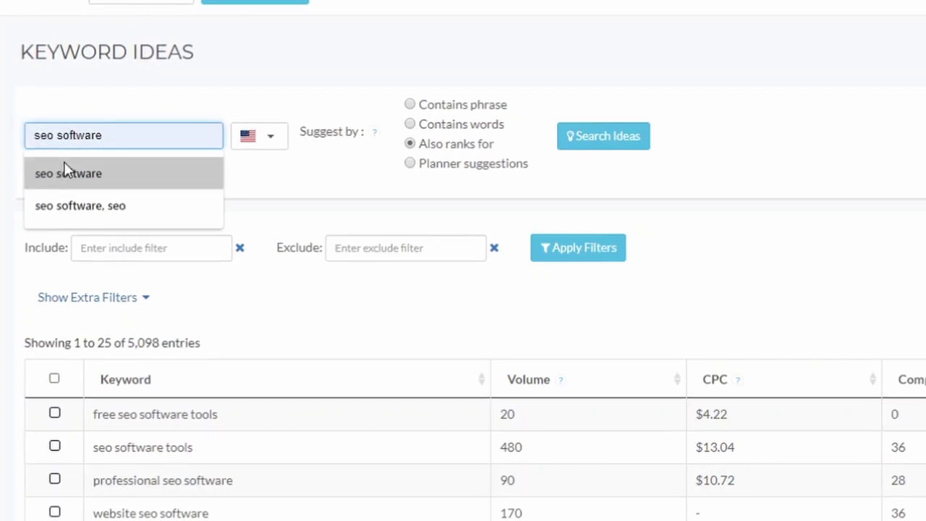
left_click(64, 162)
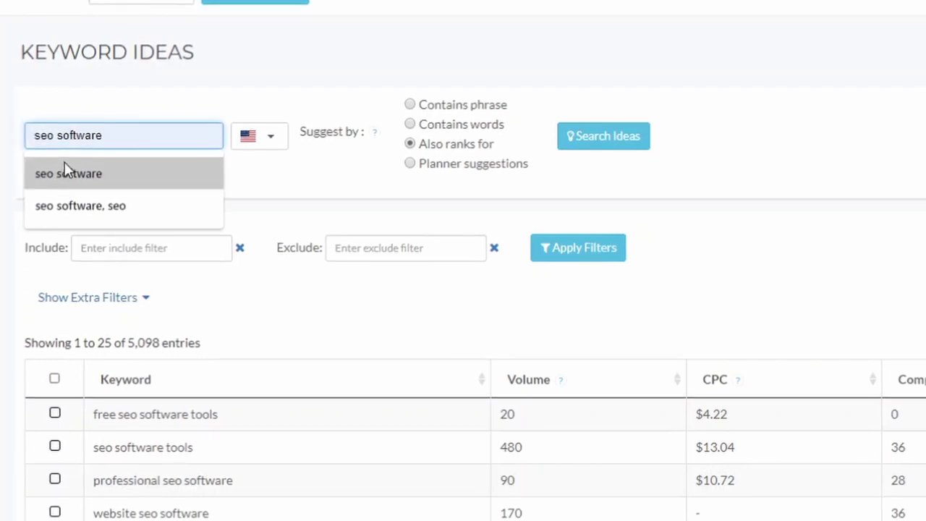
double_click(155, 130)
key("BackSpace")
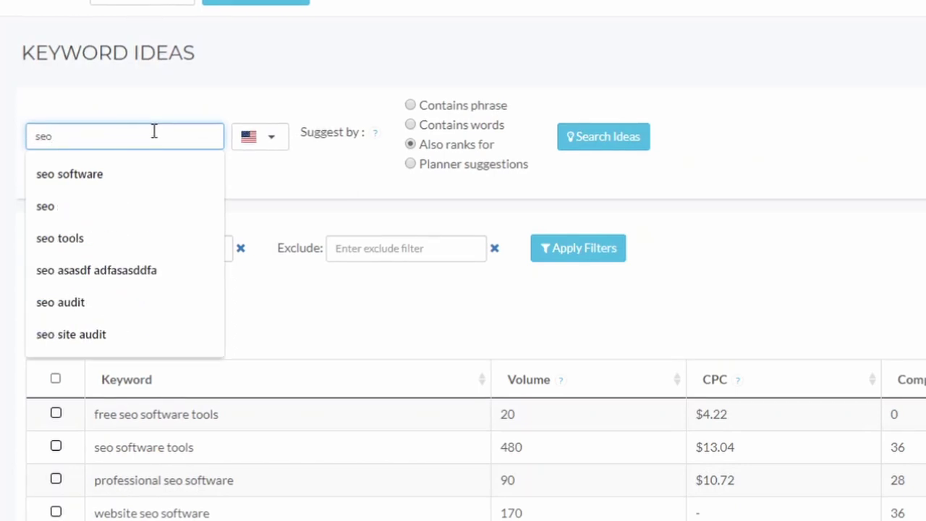
left_click(228, 91)
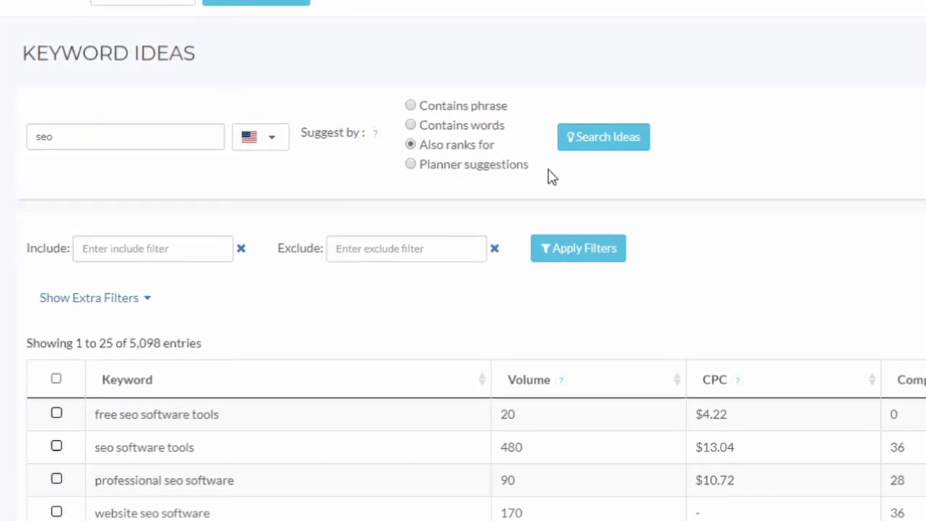
left_click(584, 145)
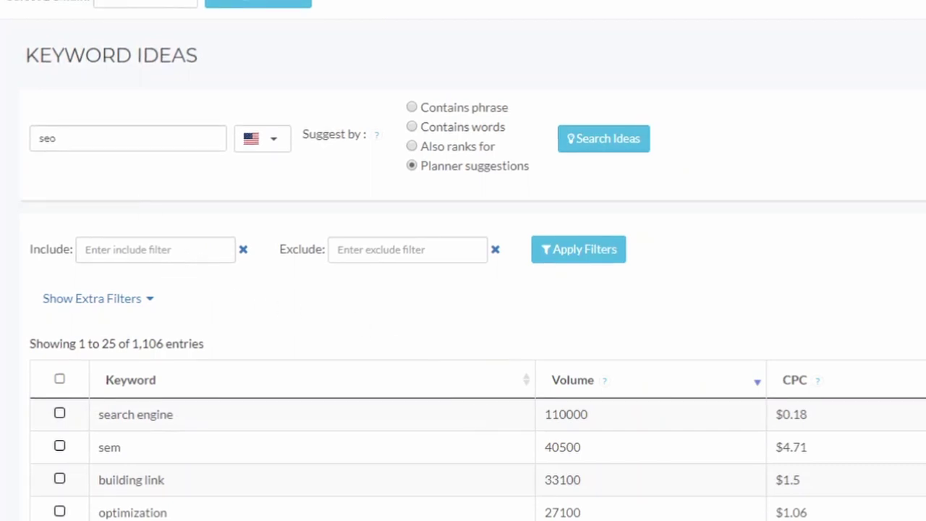
Step: Scroll through the 1,106 Planner suggestions for 'seo'
scroll(383, 448, "down", 3)
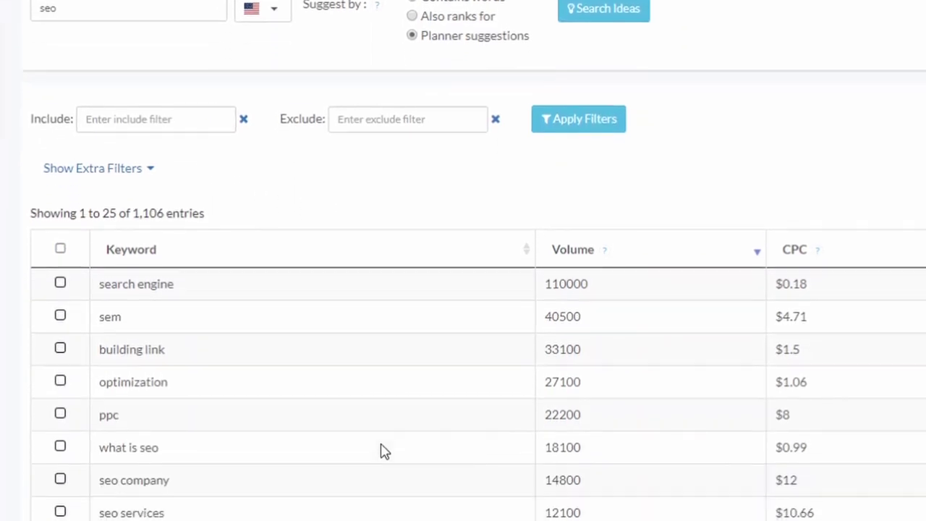
scroll(384, 449, "down", 4)
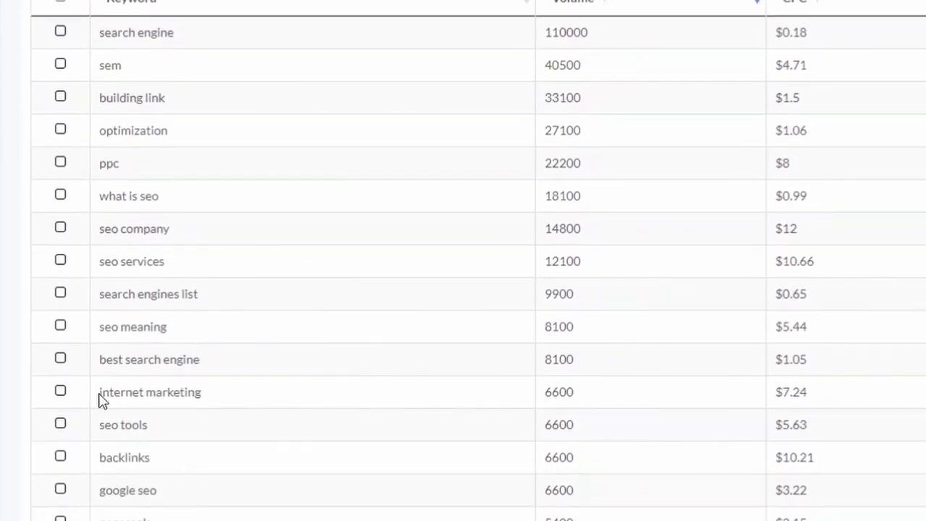
scroll(124, 356, "down", 2)
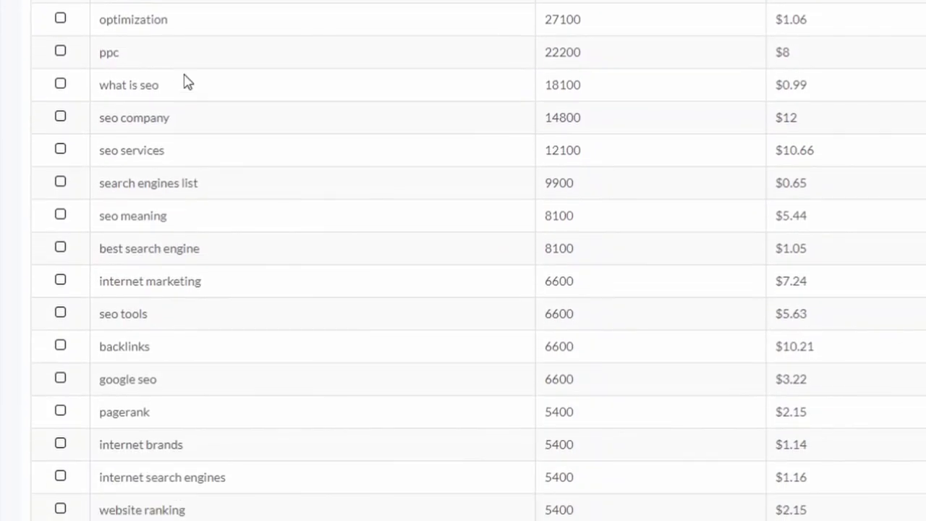
scroll(185, 78, "up", 3)
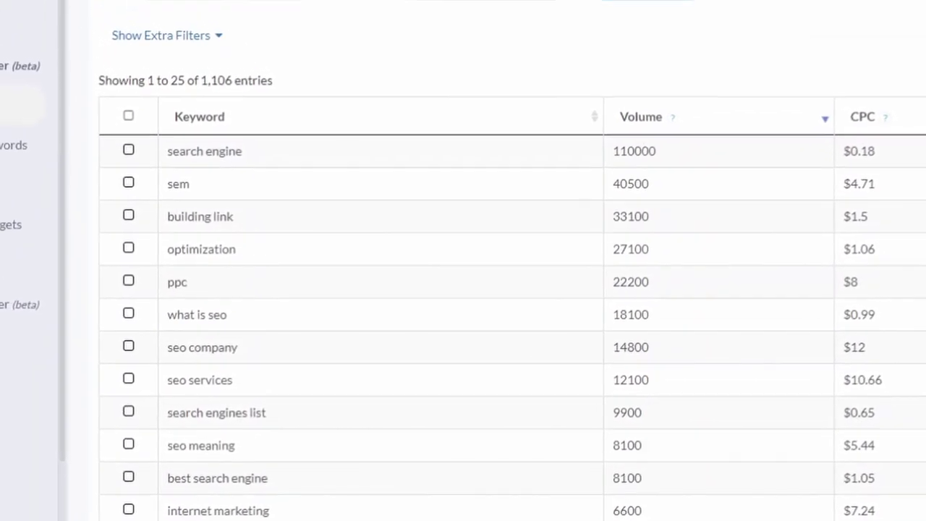
scroll(377, 187, "down", 1)
scroll(380, 186, "down", 1)
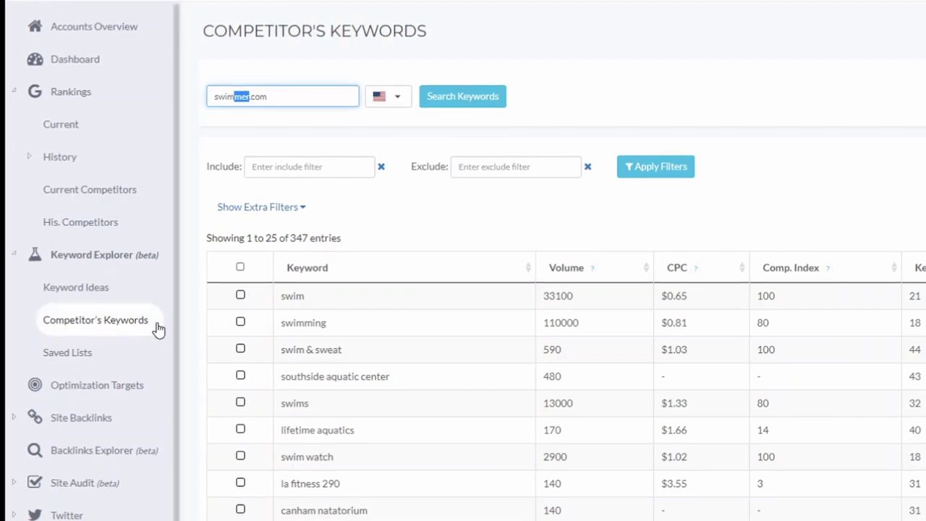
Step: Change the competitor domain from swimmer.com to swim.com and search, returning 347 keywords
left_click(620, 63)
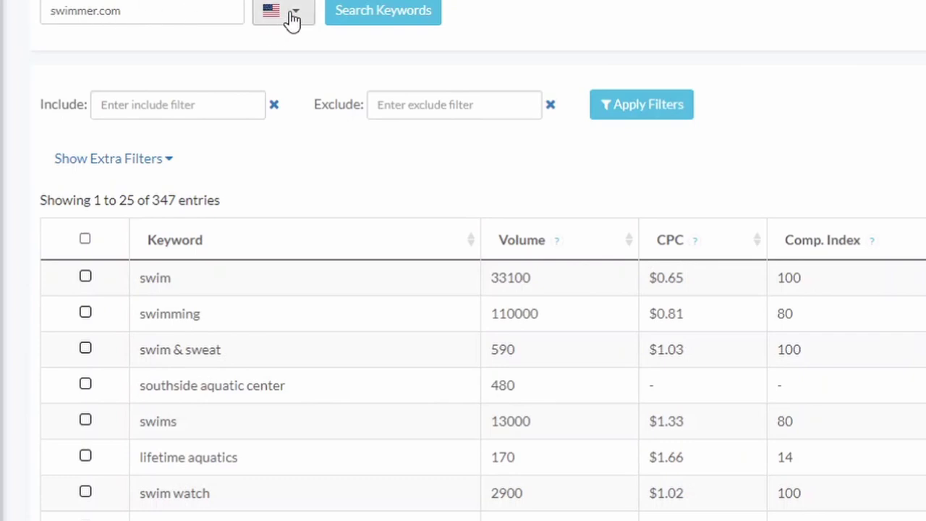
left_click(97, 13)
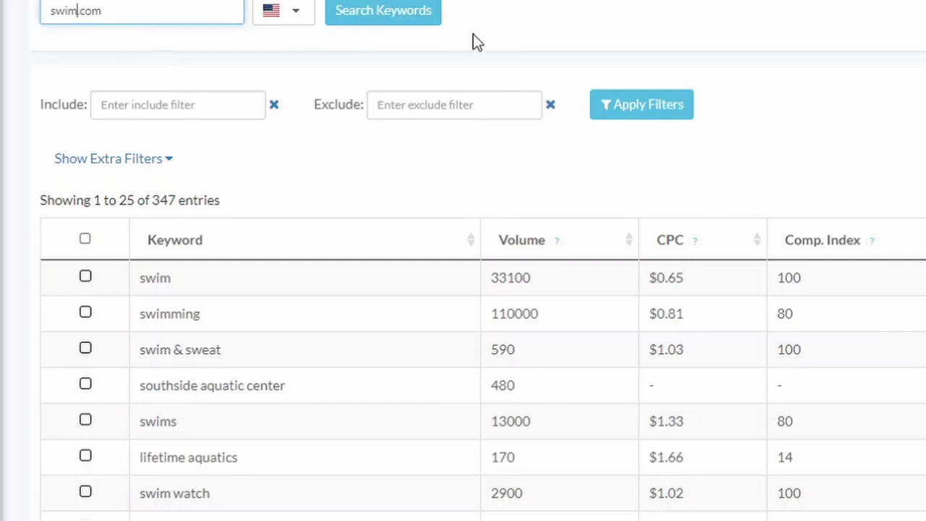
left_click(424, 20)
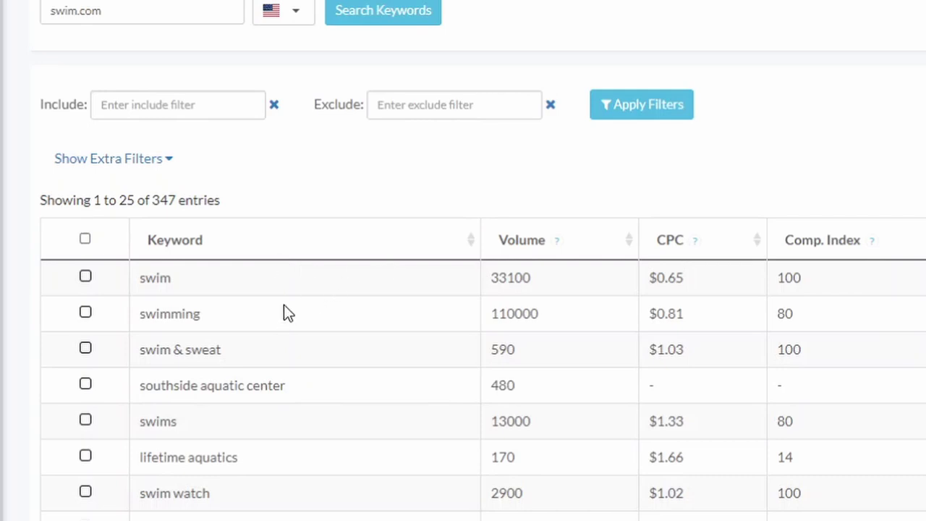
Step: Select the swim, swimming, swim & sweat and southside aquatic center keyword rows
scroll(286, 311, "down", 1)
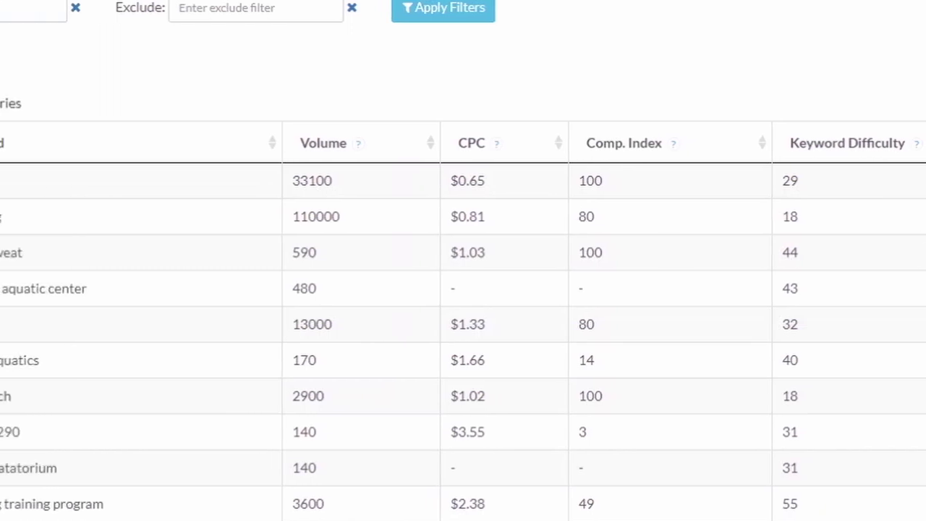
left_click(73, 181)
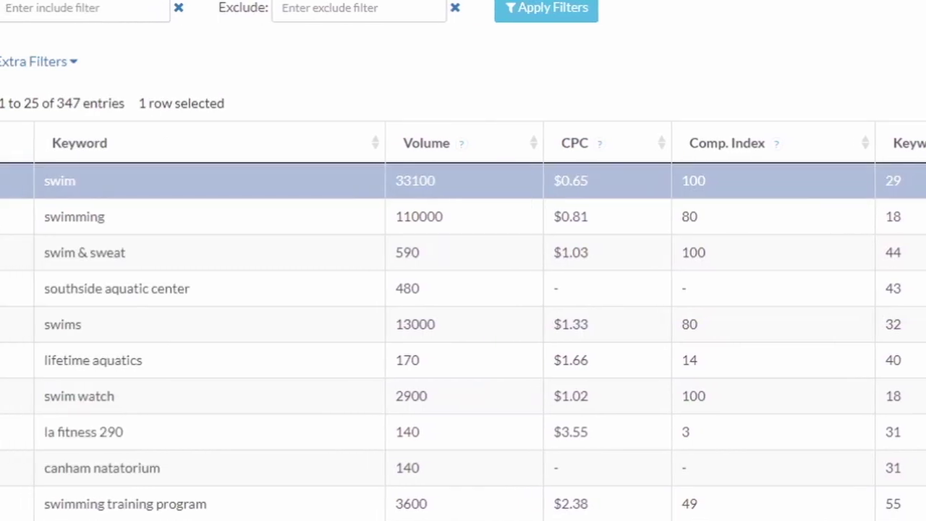
left_click(0, 216)
left_click(0, 251)
left_click(0, 288)
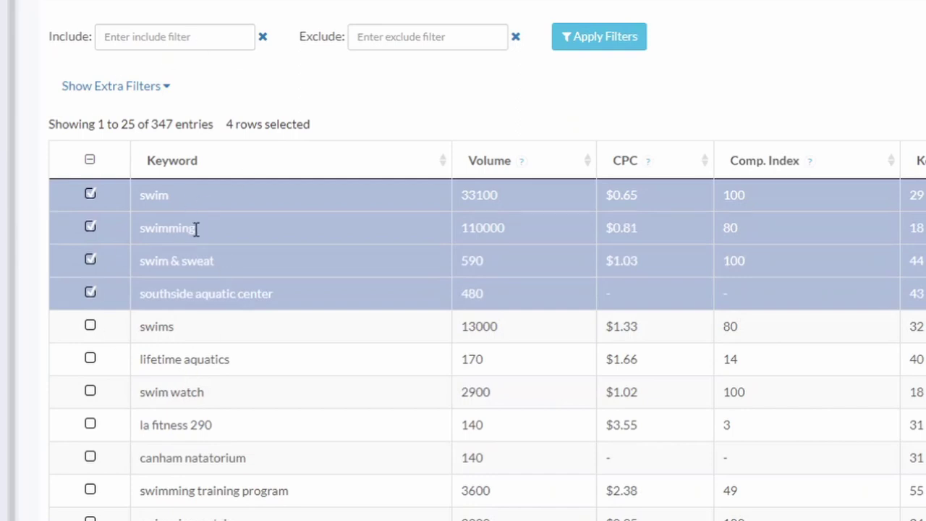
scroll(430, 138, "down", 3)
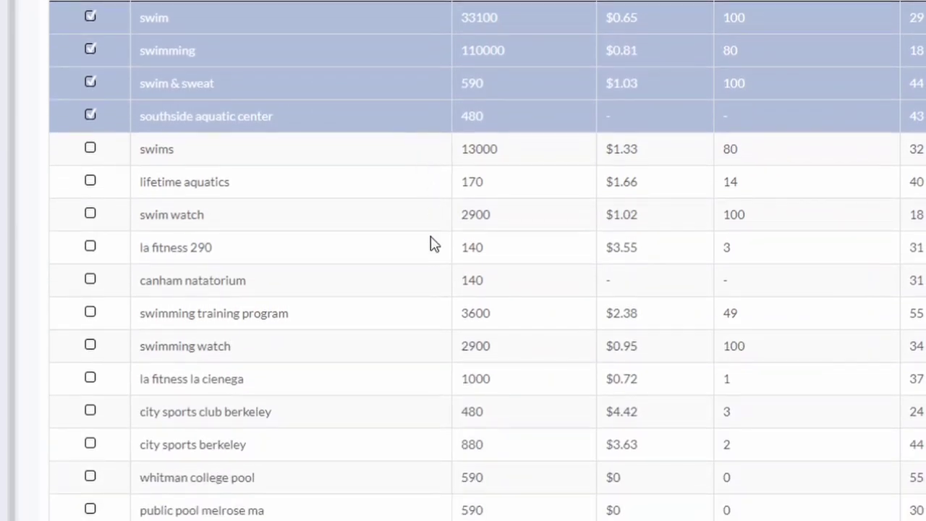
scroll(443, 285, "up", 4)
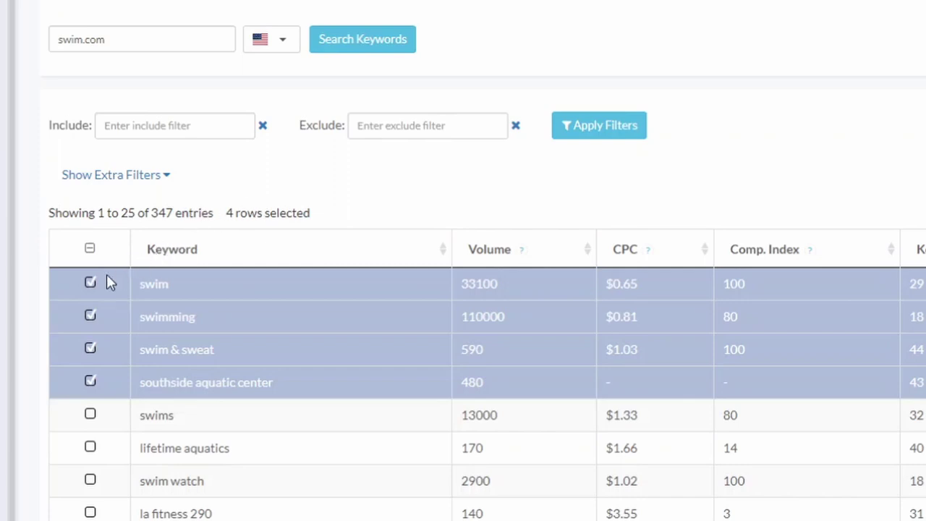
Step: Clear the row selection and filter to keywords including 'swim' with KW Difficulty up to 50
left_click(89, 249)
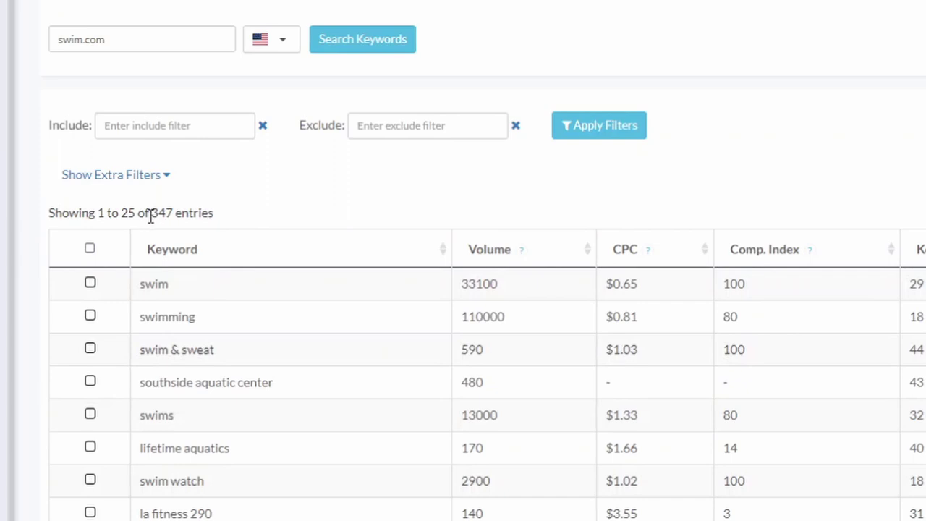
left_click(146, 127)
type("s")
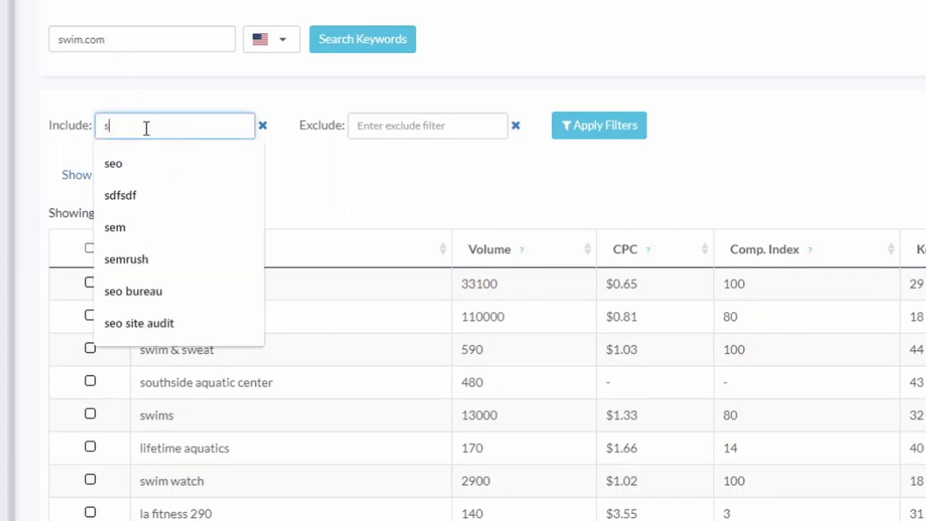
type("wim")
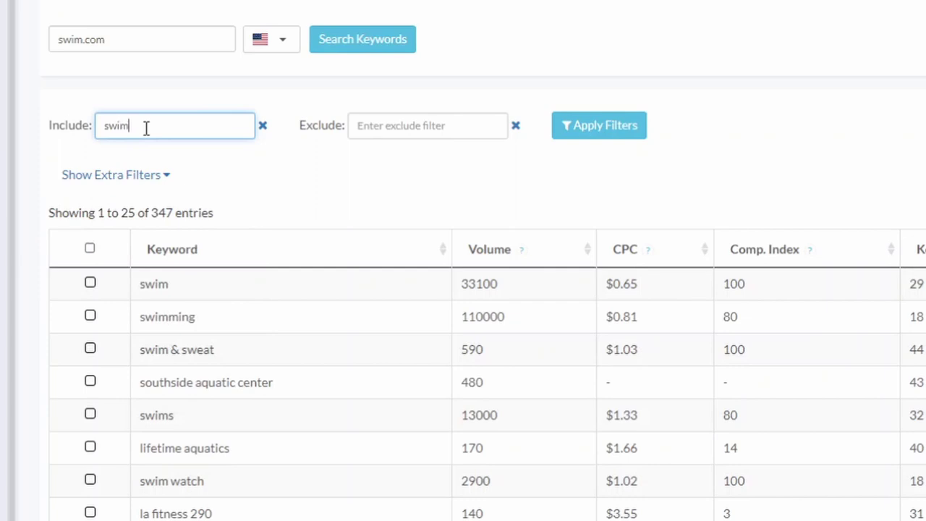
left_click(150, 176)
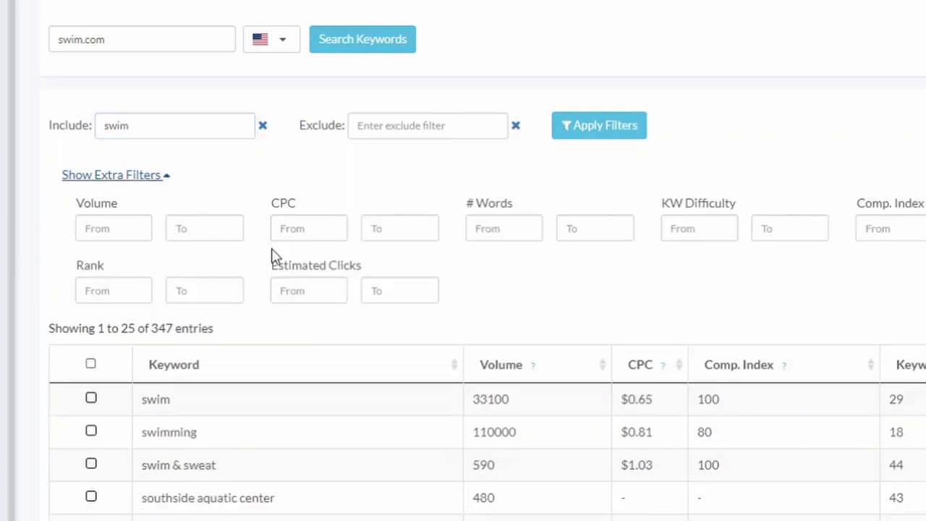
left_click(769, 233)
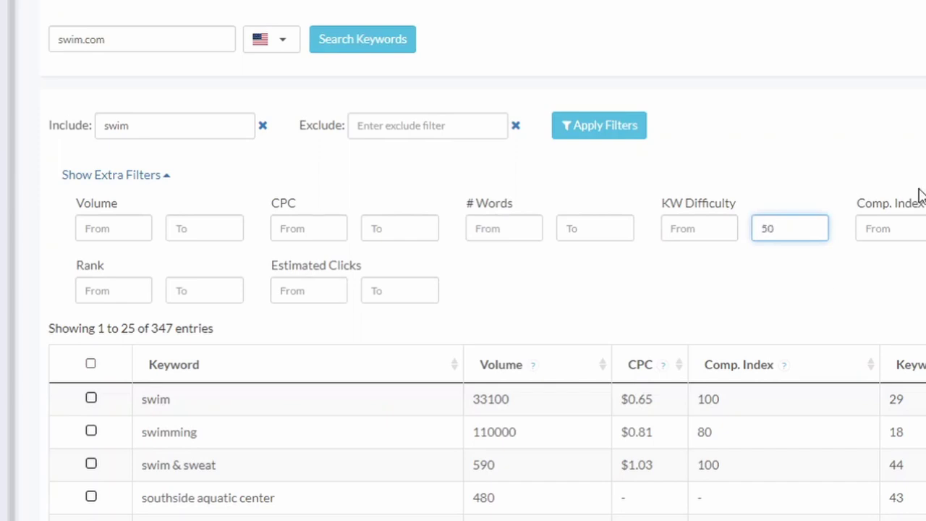
left_click(615, 138)
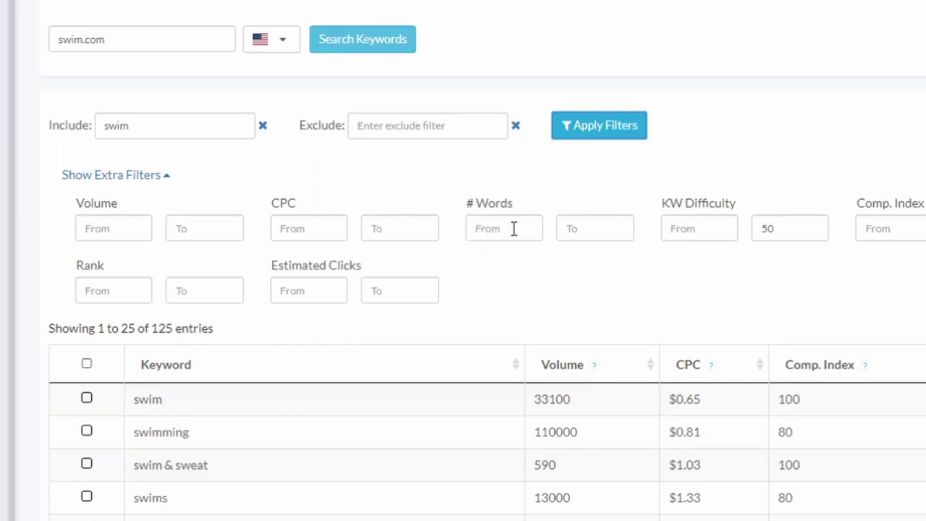
Step: Apply a word-count filter of 2 to 3 words, leaving 85 keywords
left_click(594, 226)
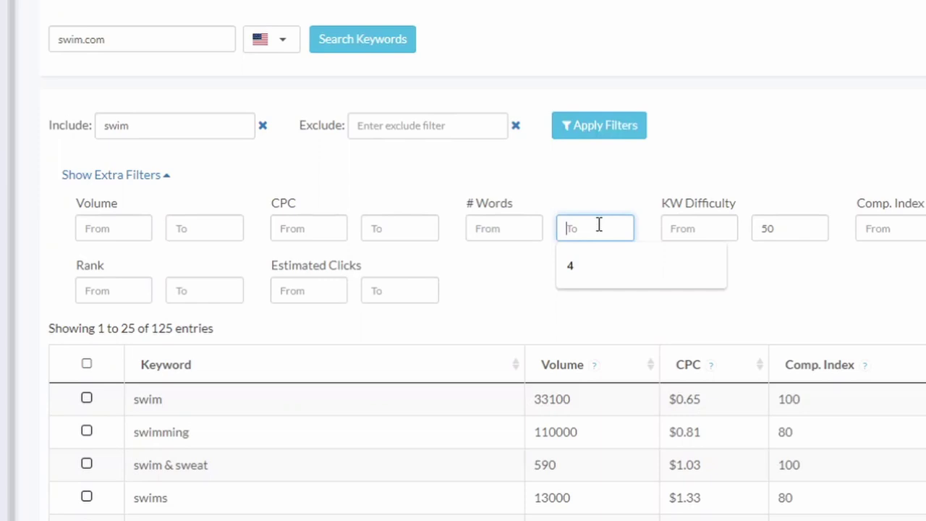
left_click(507, 232)
type("2")
left_click(583, 227)
type("3")
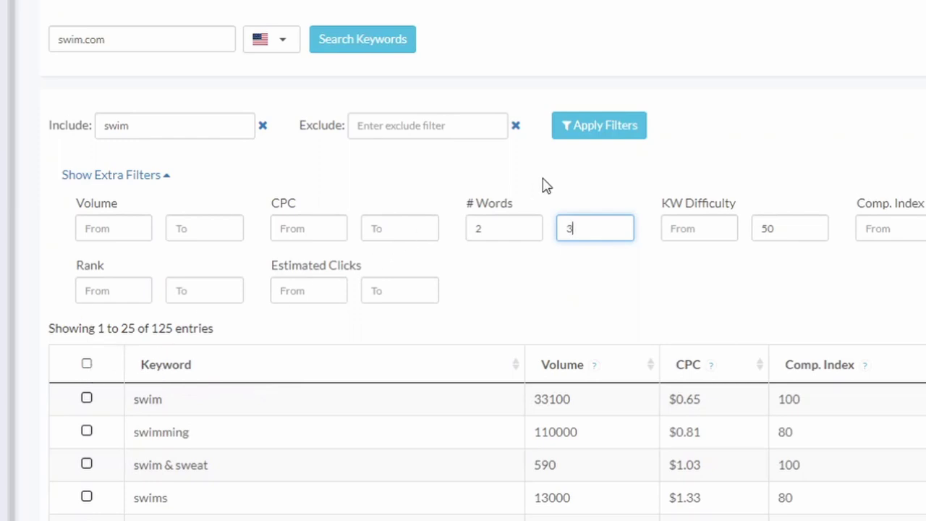
left_click(595, 130)
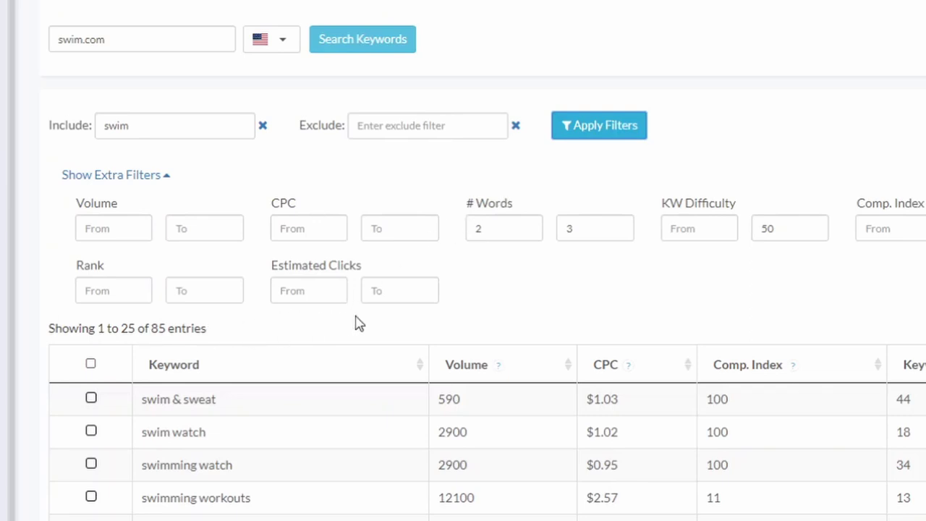
Step: Save the 85 filtered swim.com keywords as a new list named 'swim'
scroll(584, 301, "down", 5)
scroll(584, 301, "down", 4)
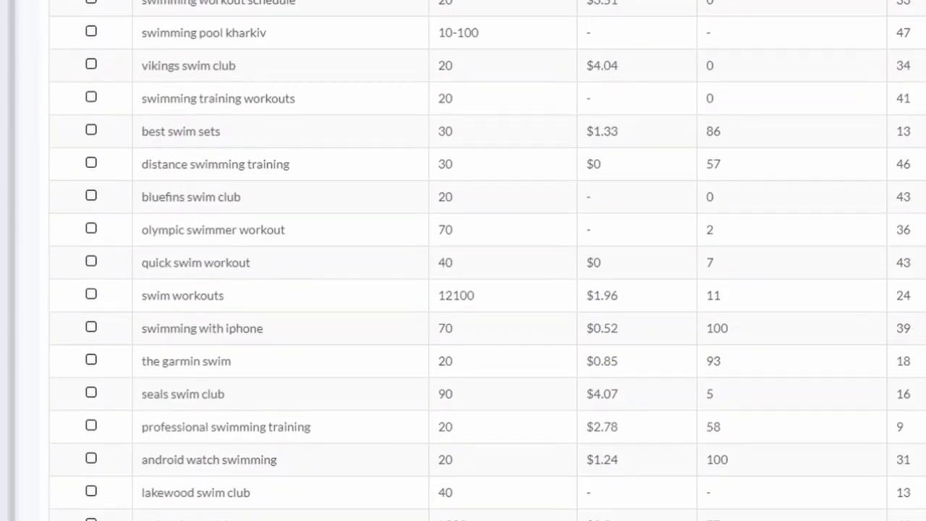
scroll(406, 507, "down", 3)
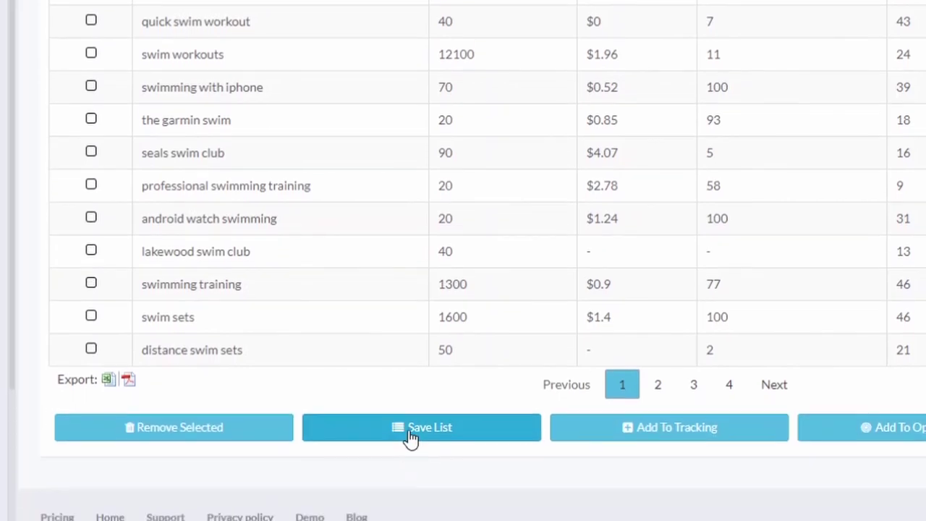
scroll(410, 439, "up", 1)
left_click(409, 481)
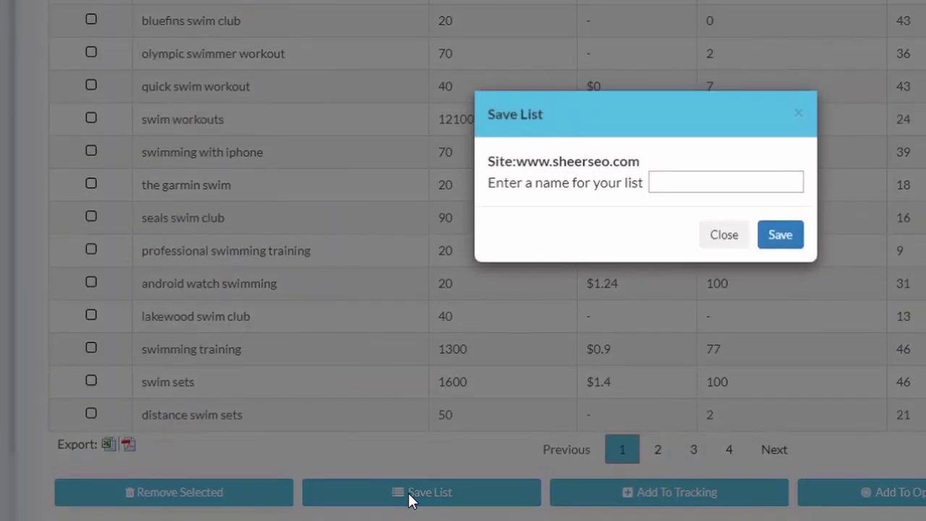
left_click(691, 165)
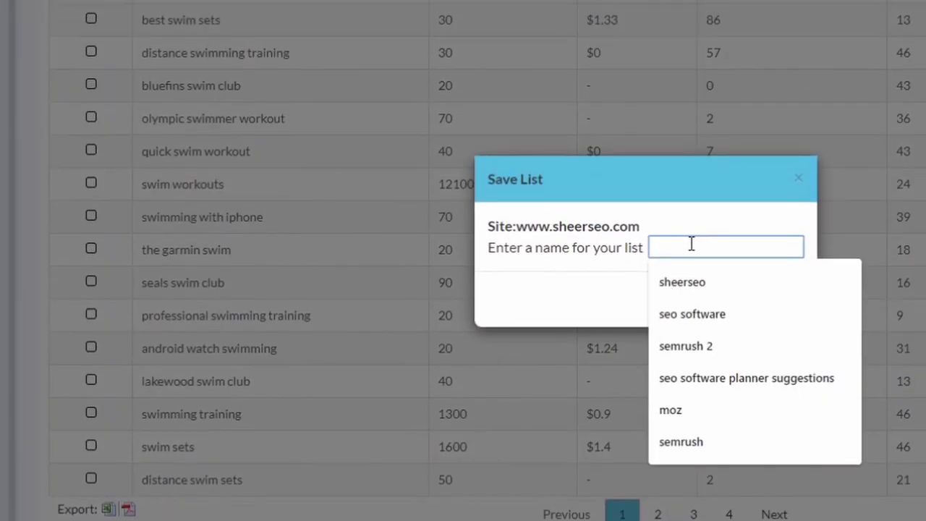
type("swim")
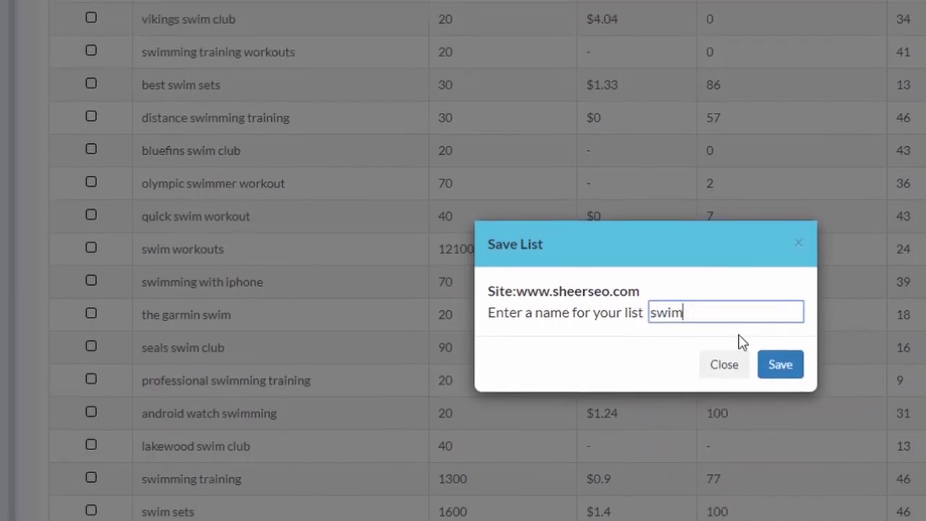
left_click(780, 350)
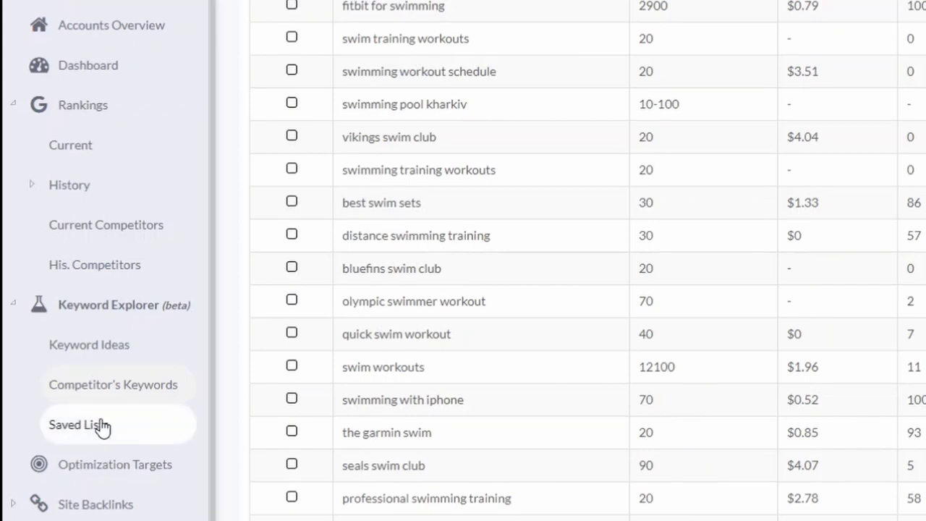
Step: Open the 'swim' list from Saved Lists to view its 85 keywords
left_click(101, 425)
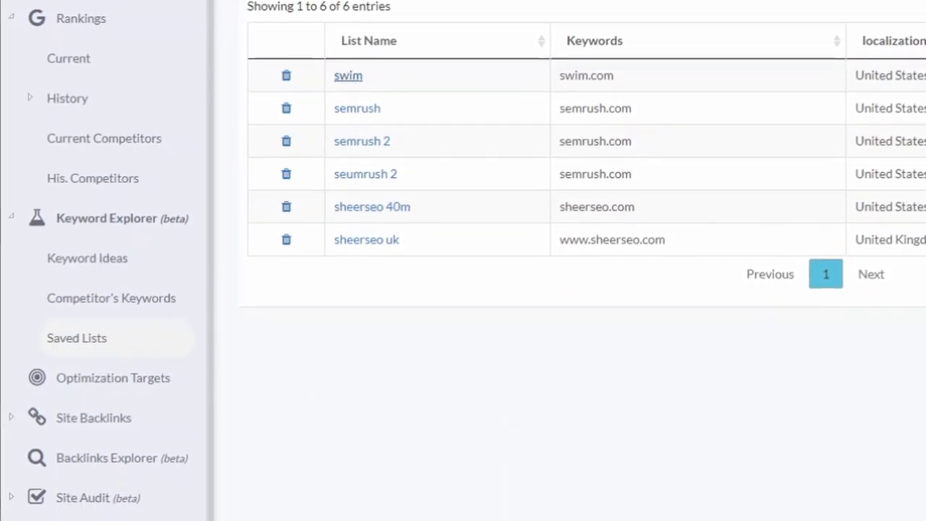
left_click(348, 74)
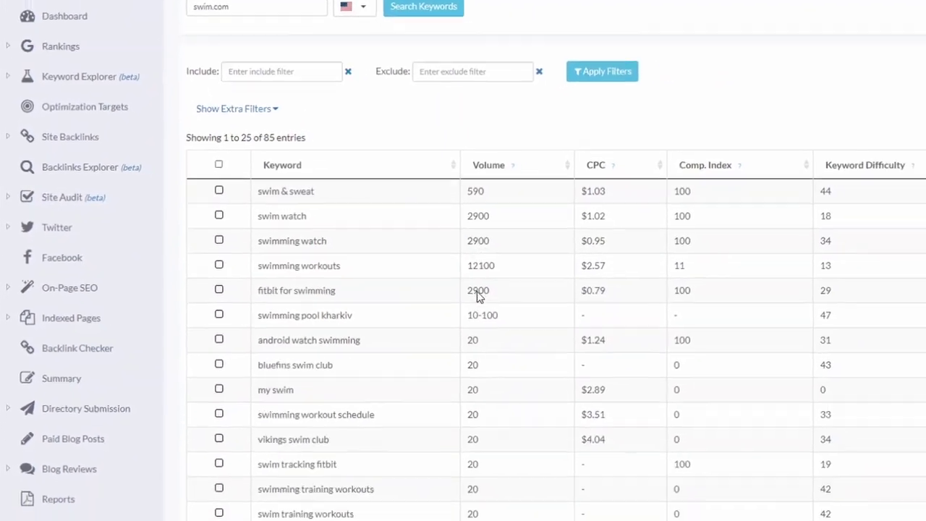
scroll(473, 295, "up", 3)
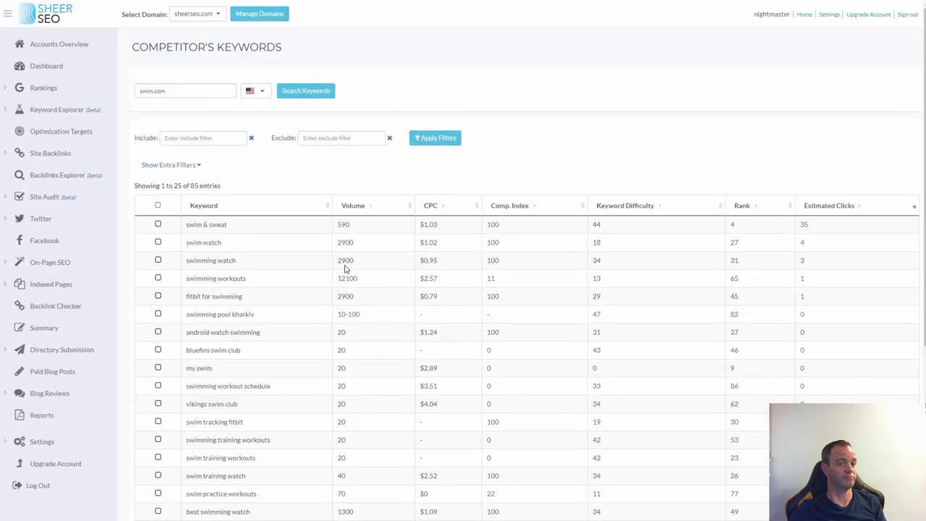